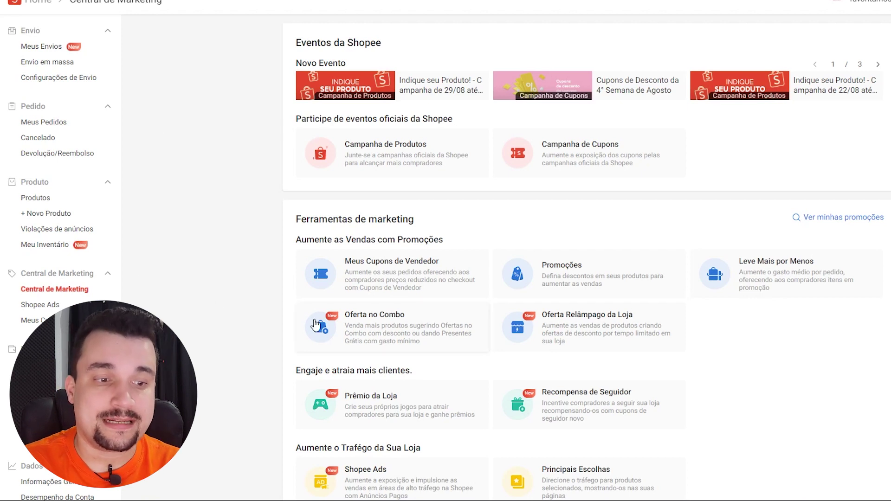
- Start creating a new Oferta no Combo with the promotion type Presente Grátis com Gasto Mínimo
{"action": "left_click", "coordinate": [375, 329]}
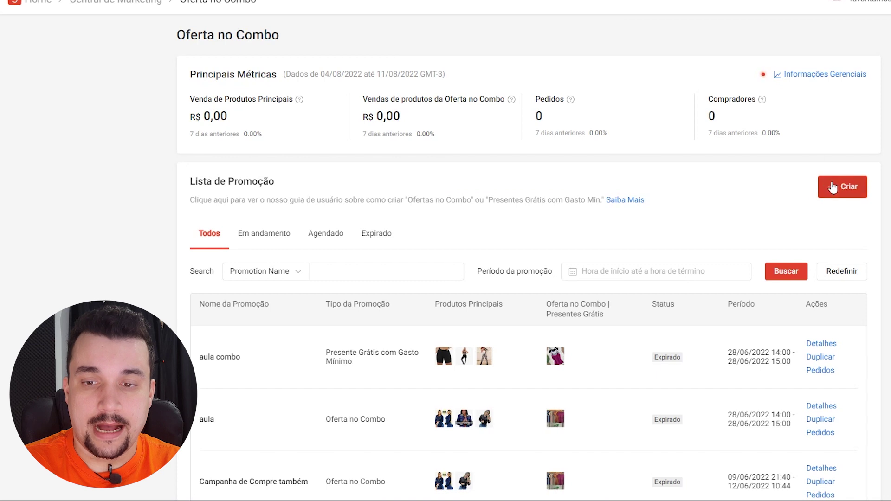
{"action": "left_click", "coordinate": [831, 186]}
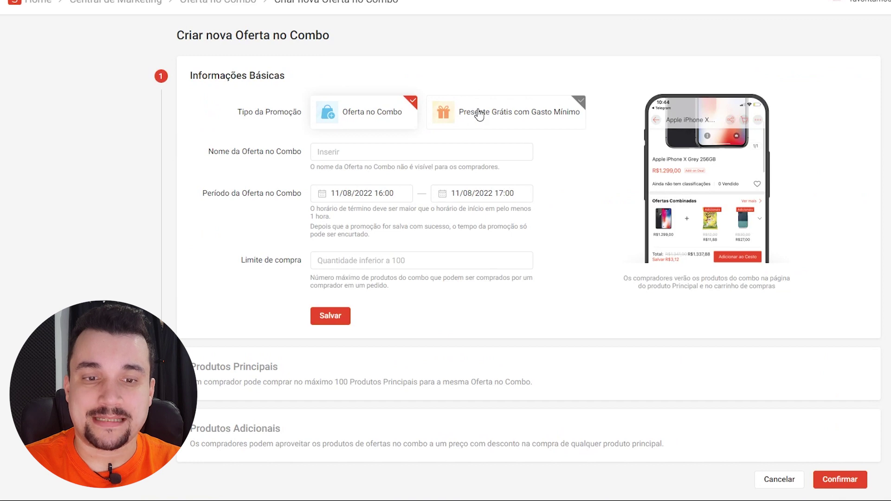
{"action": "left_click", "coordinate": [553, 116]}
- Name the minimum-spend gift promotion "Vestido canelado"
{"action": "left_click", "coordinate": [387, 152]}
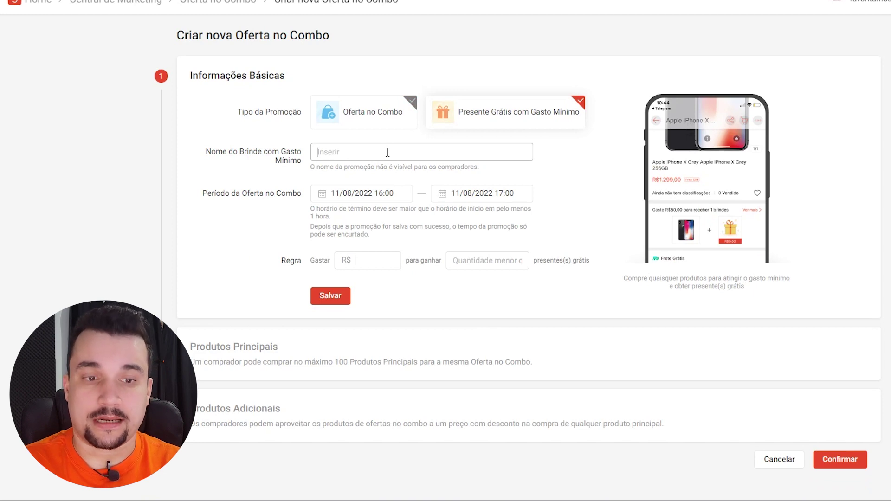
{"action": "left_click", "coordinate": [412, 167]}
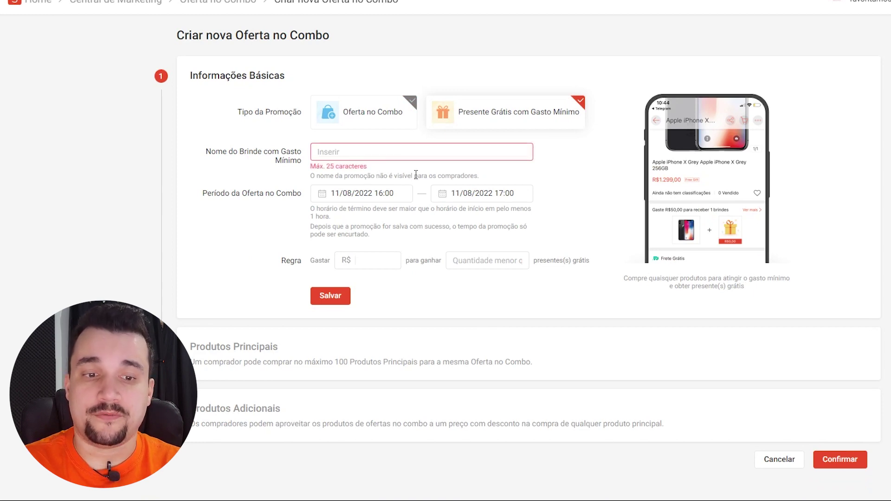
{"action": "left_click", "coordinate": [459, 152]}
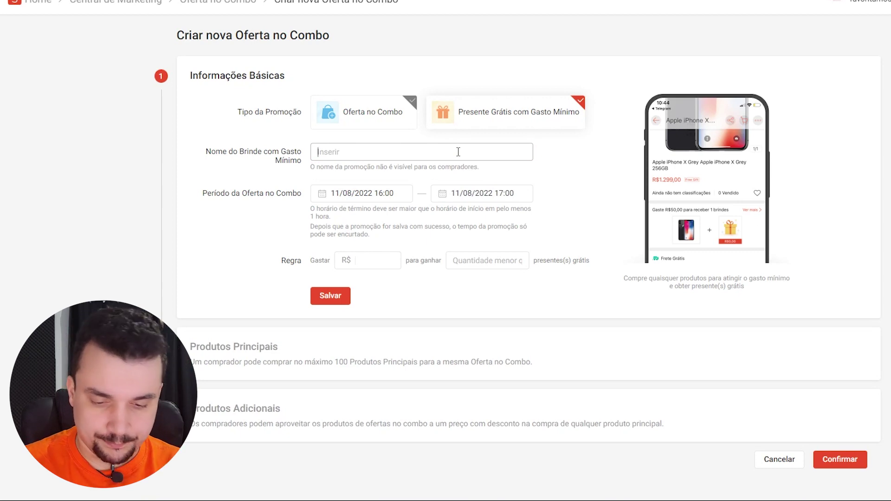
{"action": "type", "text": "Vestido cane"}
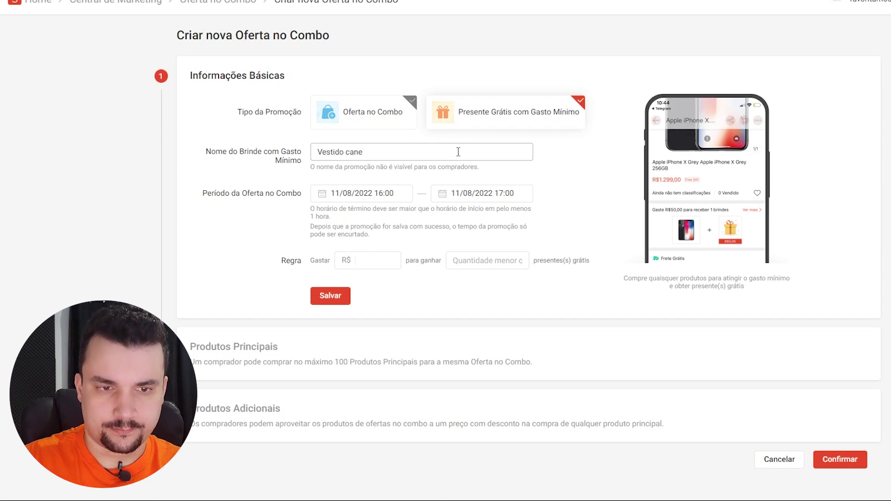
{"action": "type", "text": "lado"}
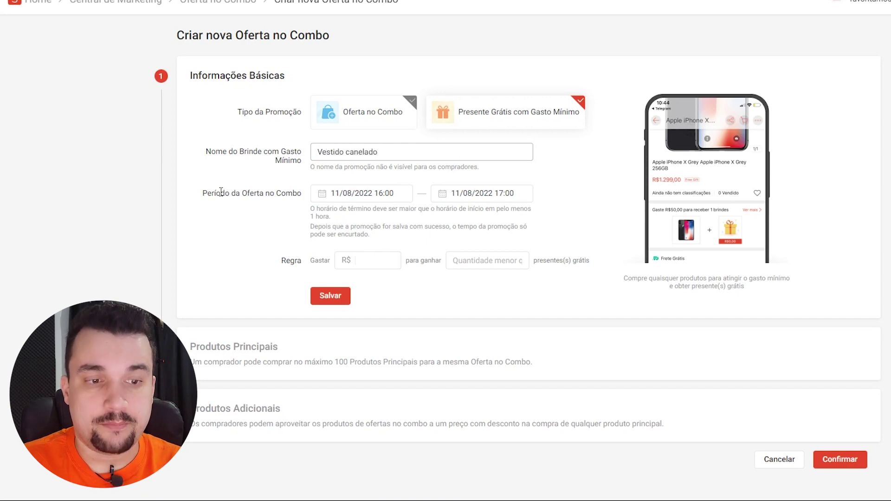
- Set the promotion period's end to 12/11/2022 17:00
{"action": "left_click", "coordinate": [353, 194]}
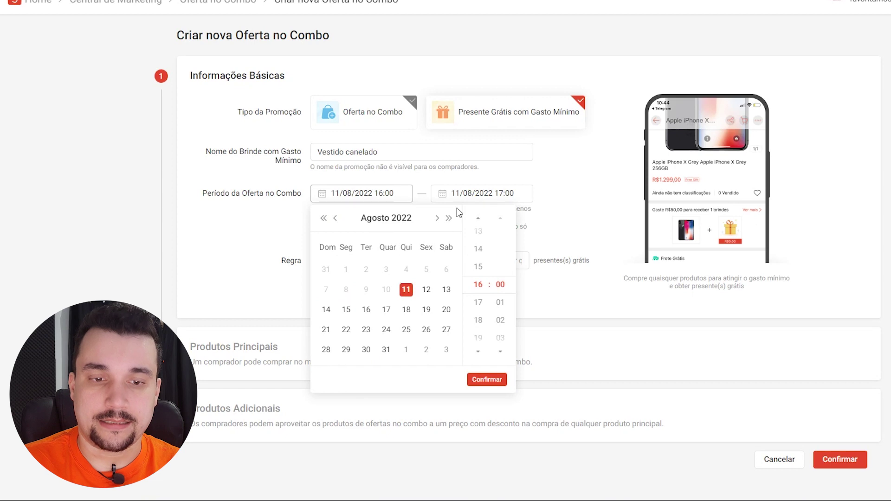
{"action": "left_click", "coordinate": [466, 197]}
{"action": "left_click", "coordinate": [558, 218]}
{"action": "left_click", "coordinate": [558, 218]}
{"action": "left_click", "coordinate": [558, 218]}
{"action": "left_click", "coordinate": [567, 290]}
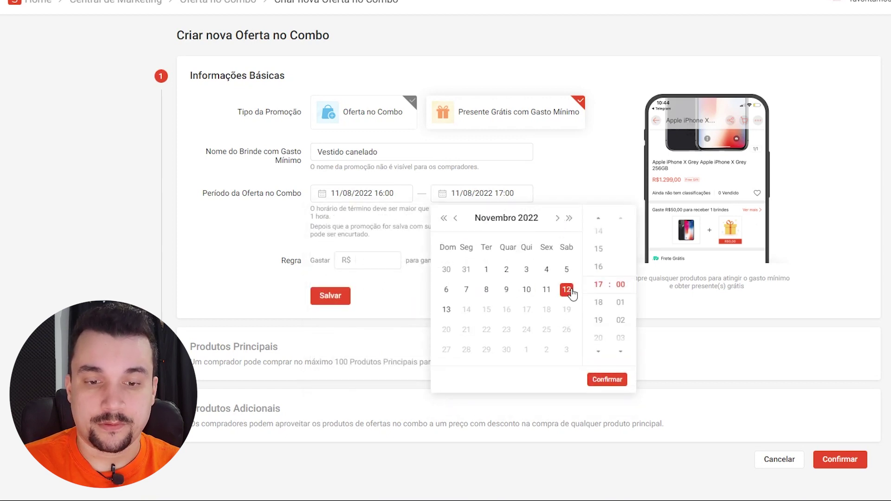
{"action": "left_click", "coordinate": [606, 380]}
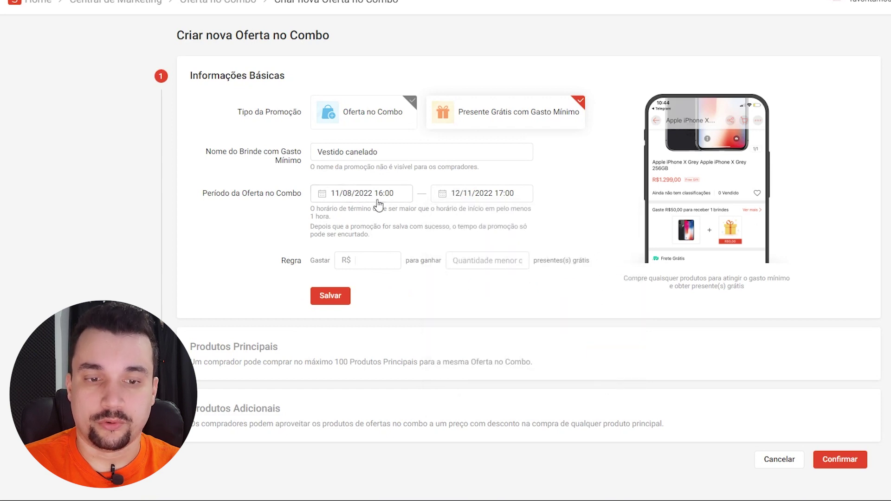
- Set the rule to spend R$ 50,00 to earn 1 free gift and save the basic information
{"action": "left_click", "coordinate": [382, 254]}
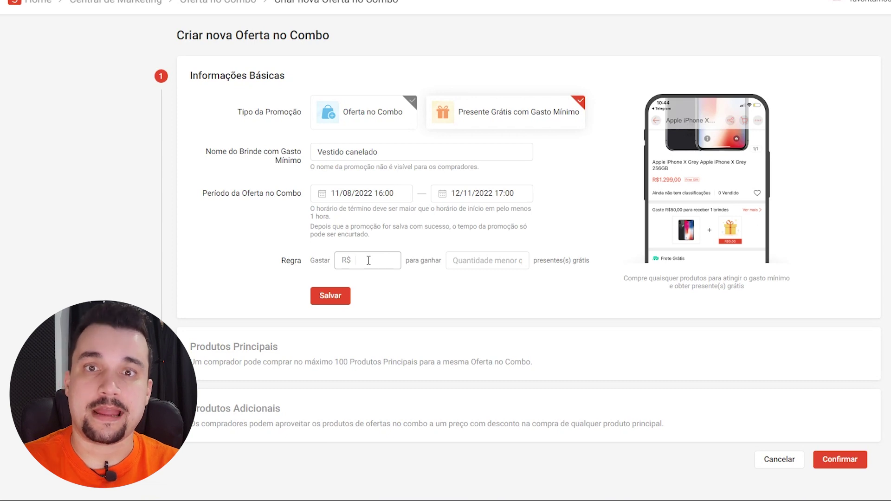
{"action": "type", "text": "50"}
{"action": "key", "text": "Tab"}
{"action": "type", "text": "1"}
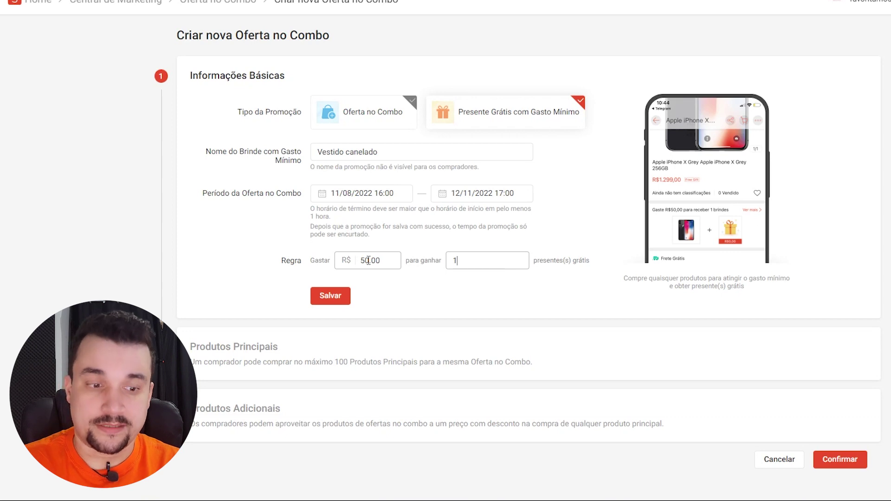
{"action": "left_click", "coordinate": [330, 296]}
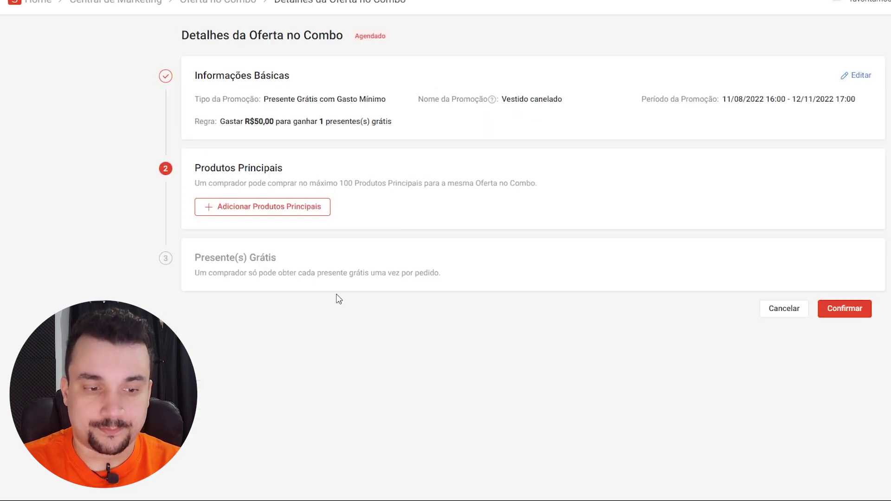
- Add the Jaqueta Jeans, Jaquetinha Bomber, Calça Jogger Feminina and Calça Jeans Feminina as main products and save them
{"action": "left_click", "coordinate": [320, 209]}
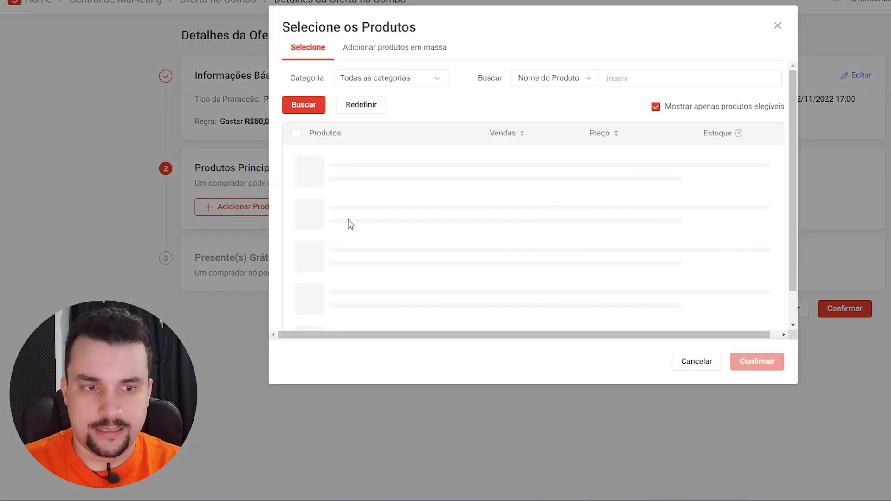
{"action": "scroll", "coordinate": [325, 222], "scroll_direction": "down", "scroll_amount": 1}
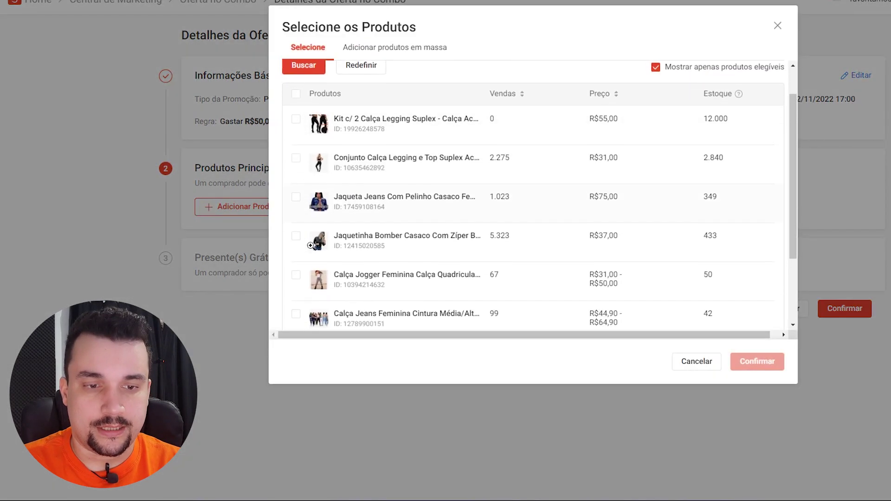
{"action": "left_click", "coordinate": [297, 199]}
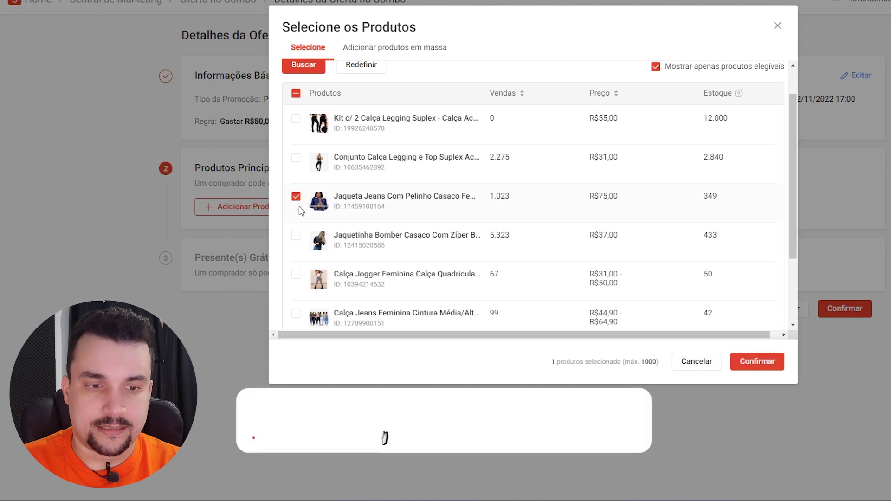
{"action": "left_click", "coordinate": [295, 237]}
{"action": "left_click", "coordinate": [296, 275]}
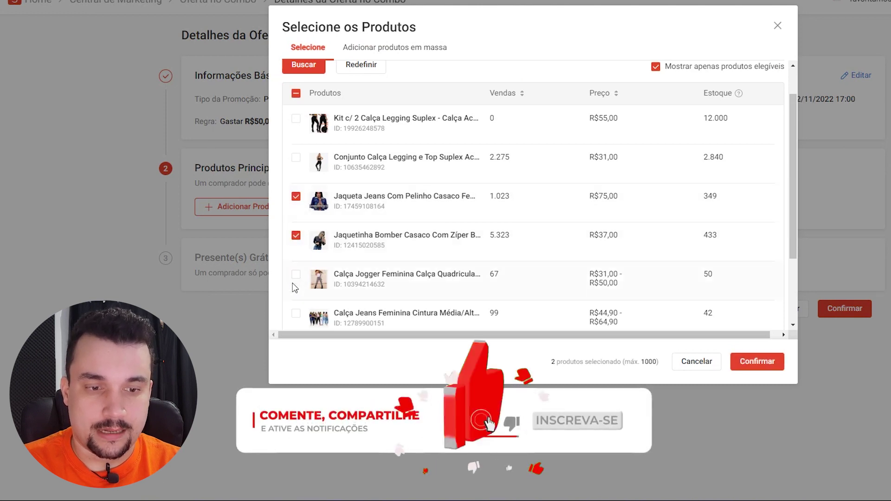
{"action": "left_click", "coordinate": [736, 360]}
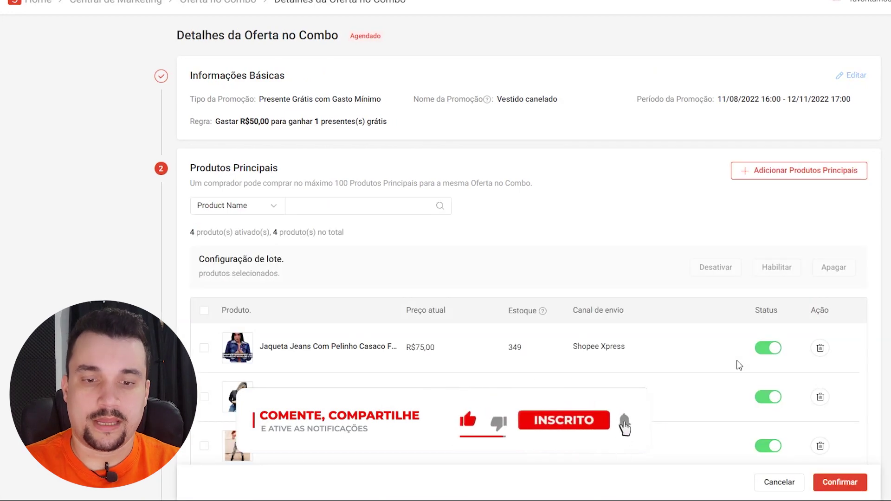
{"action": "scroll", "coordinate": [736, 360], "scroll_direction": "down", "scroll_amount": 3}
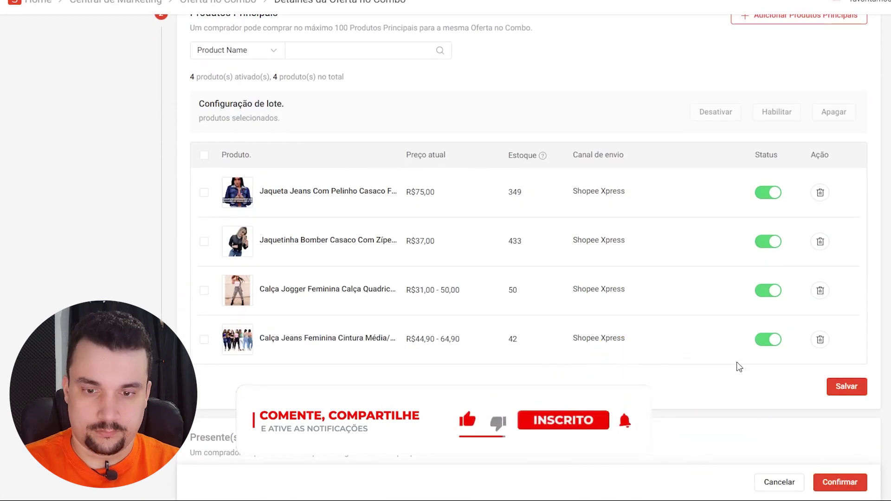
{"action": "scroll", "coordinate": [738, 366], "scroll_direction": "down", "scroll_amount": 1}
{"action": "left_click", "coordinate": [849, 345]}
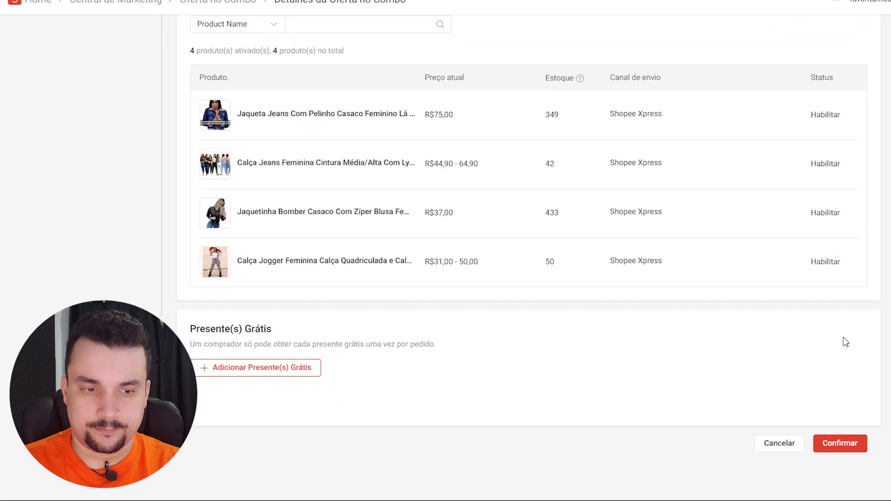
- Add the product Vestido canelado curto Alcinha as the promotion's free gift
{"action": "left_click", "coordinate": [251, 367]}
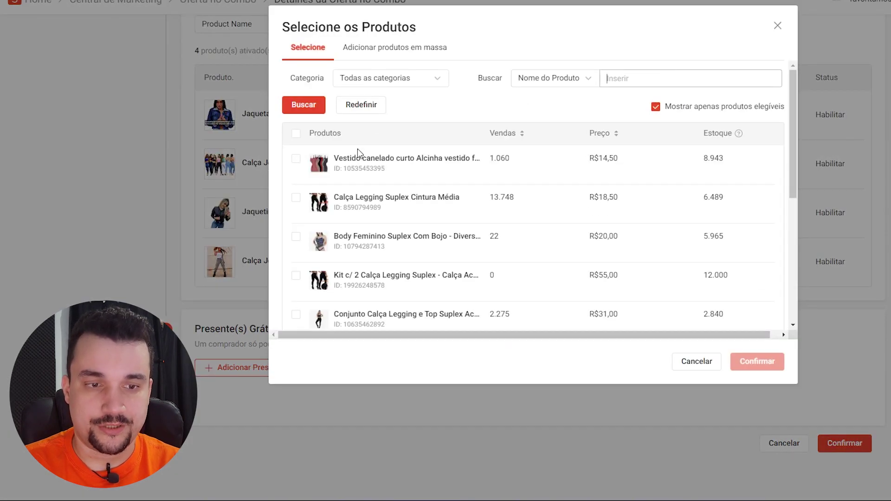
{"action": "left_click", "coordinate": [296, 159]}
{"action": "left_click", "coordinate": [756, 362]}
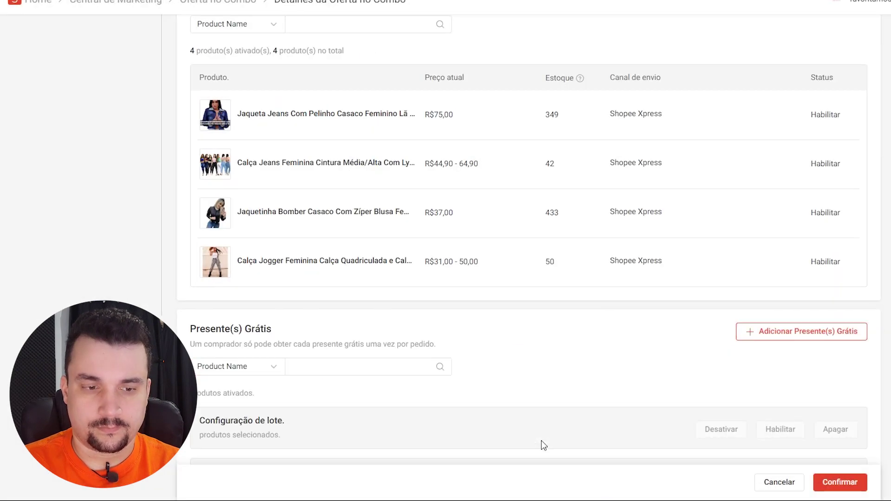
- Review the promotion rule, the main products' prices and the free gift's variations and prices
{"action": "scroll", "coordinate": [541, 441], "scroll_direction": "down", "scroll_amount": 5}
{"action": "scroll", "coordinate": [541, 442], "scroll_direction": "down", "scroll_amount": 4}
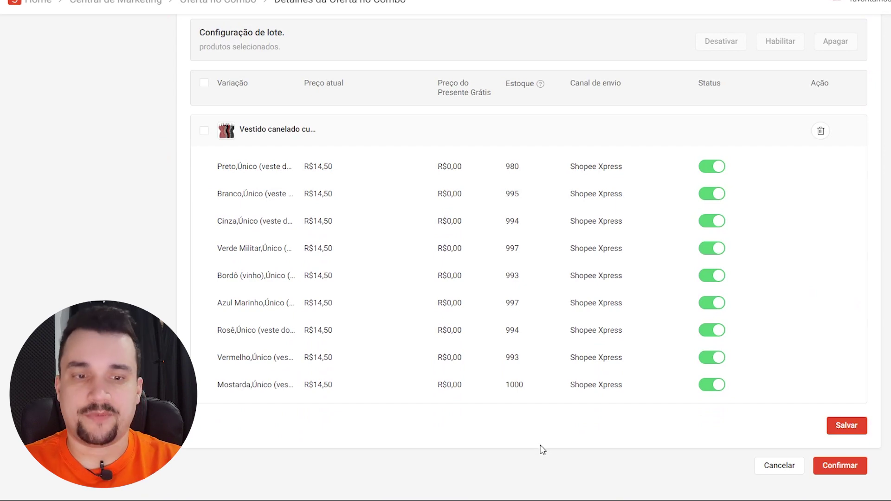
{"action": "scroll", "coordinate": [541, 449], "scroll_direction": "up", "scroll_amount": 12}
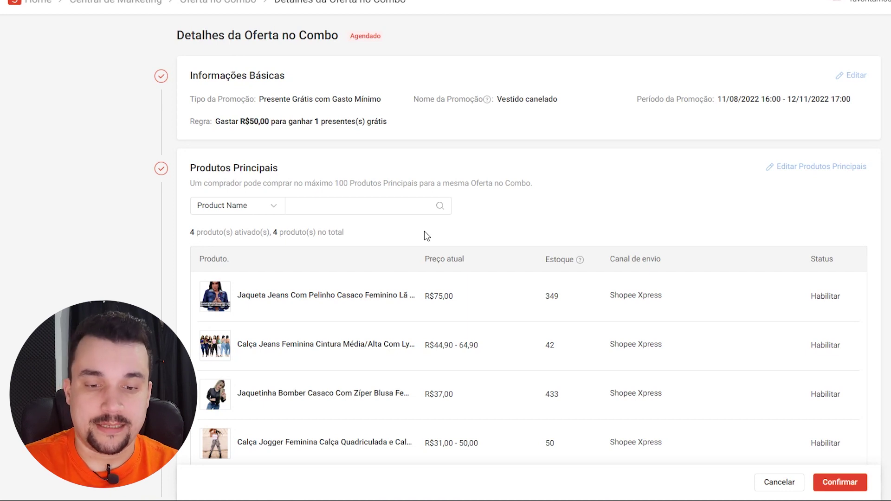
{"action": "left_click_drag", "start_coordinate": [453, 394], "coordinate": [439, 395]}
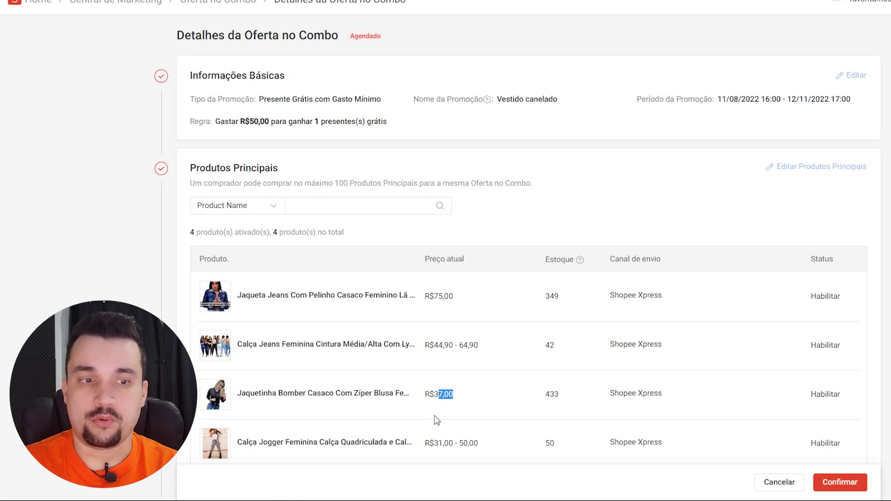
{"action": "scroll", "coordinate": [436, 420], "scroll_direction": "down", "scroll_amount": 9}
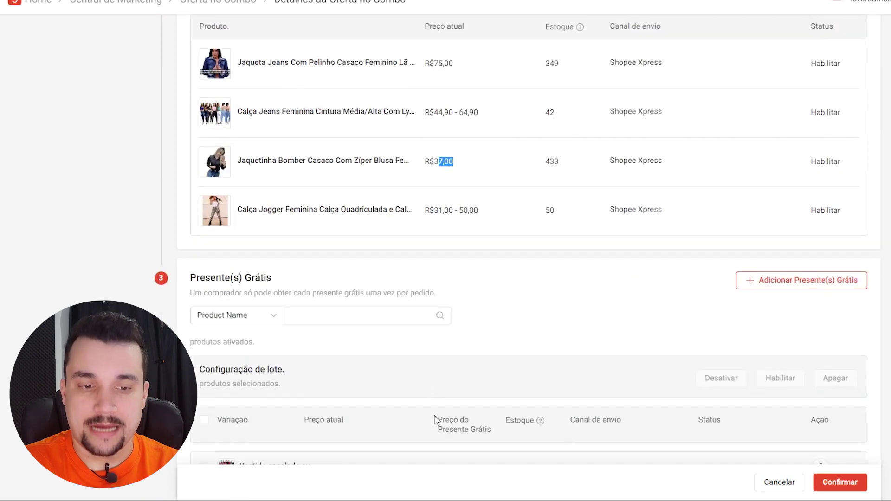
{"action": "scroll", "coordinate": [436, 420], "scroll_direction": "up", "scroll_amount": 6}
{"action": "scroll", "coordinate": [437, 420], "scroll_direction": "up", "scroll_amount": 3}
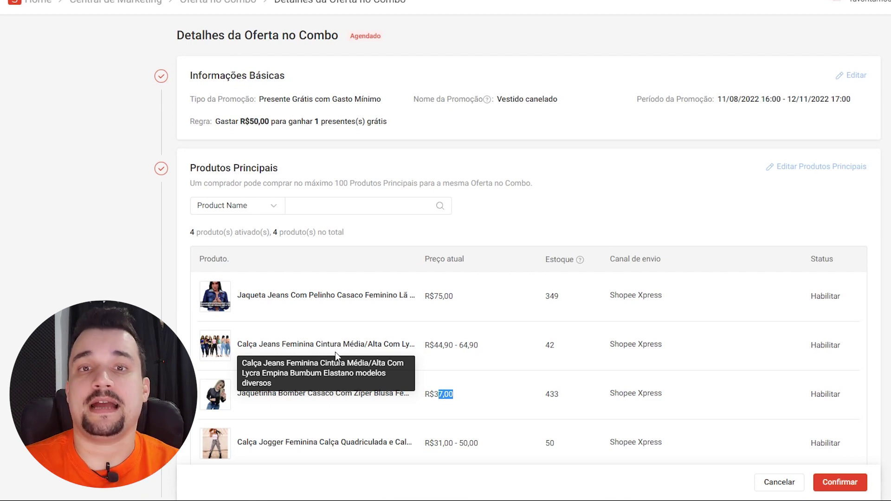
{"action": "scroll", "coordinate": [336, 348], "scroll_direction": "down", "scroll_amount": 4}
{"action": "scroll", "coordinate": [335, 350], "scroll_direction": "down", "scroll_amount": 5}
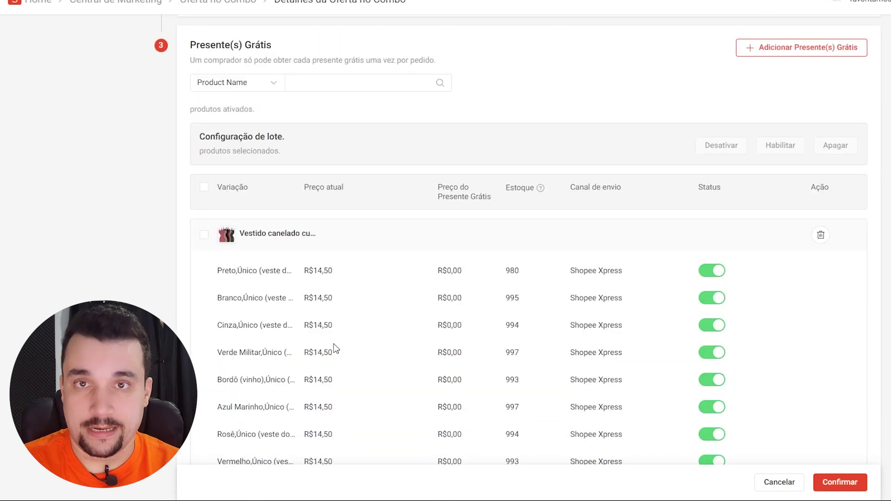
{"action": "scroll", "coordinate": [335, 349], "scroll_direction": "up", "scroll_amount": 5}
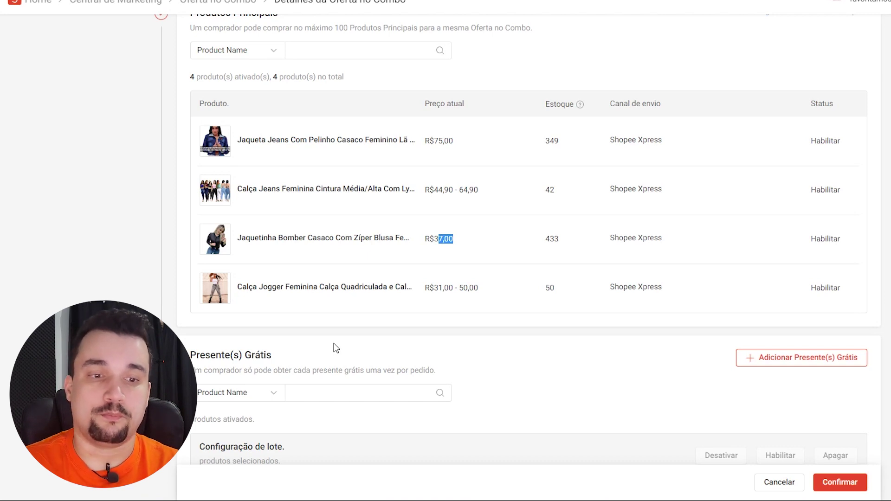
{"action": "scroll", "coordinate": [336, 348], "scroll_direction": "up", "scroll_amount": 3}
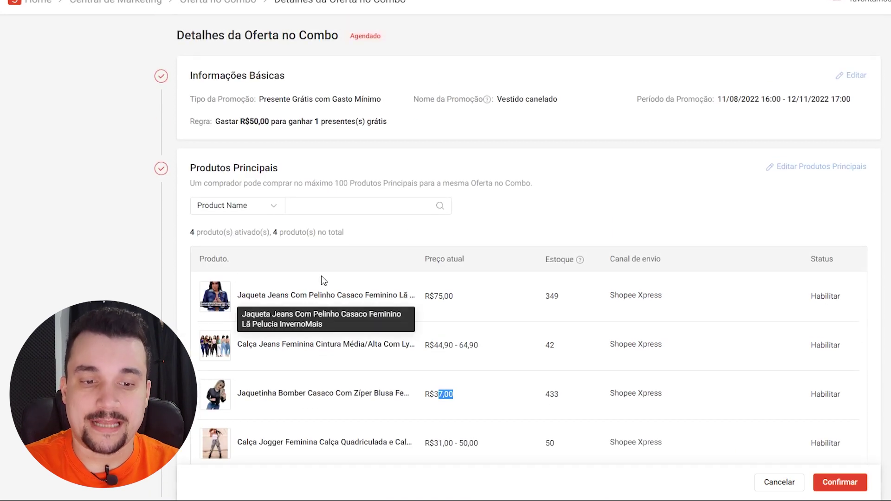
{"action": "scroll", "coordinate": [324, 325], "scroll_direction": "down", "scroll_amount": 8}
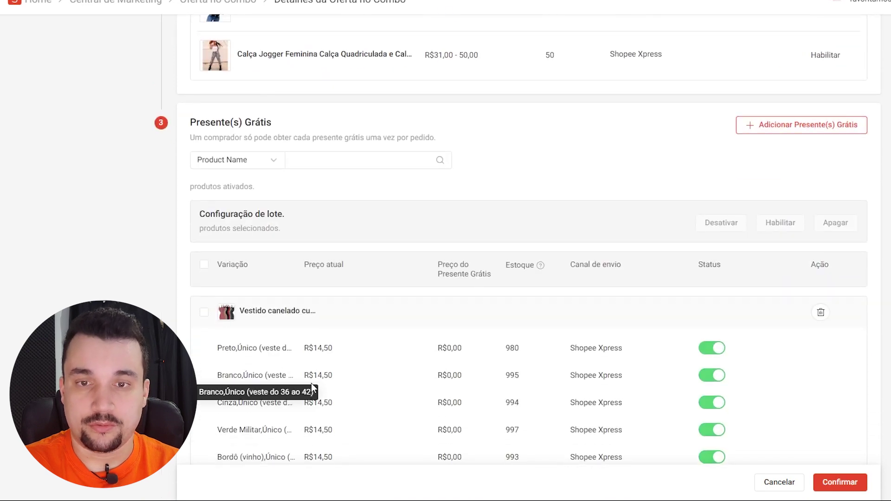
{"action": "scroll", "coordinate": [308, 383], "scroll_direction": "up", "scroll_amount": 8}
{"action": "scroll", "coordinate": [384, 344], "scroll_direction": "down", "scroll_amount": 5}
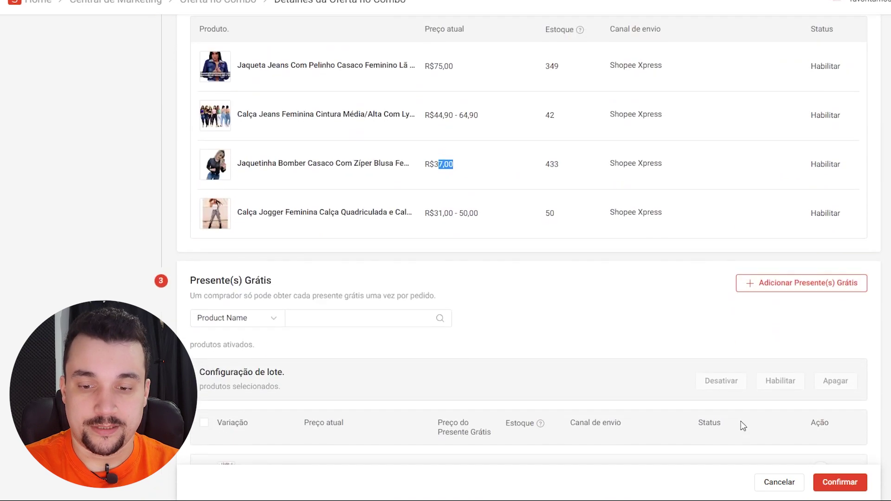
{"action": "scroll", "coordinate": [784, 468], "scroll_direction": "up", "scroll_amount": 3}
- Try to confirm the promotion, and save the free gift section with all Vestido canelado variations enabled
{"action": "left_click", "coordinate": [825, 485]}
{"action": "scroll", "coordinate": [642, 405], "scroll_direction": "down", "scroll_amount": 5}
{"action": "scroll", "coordinate": [691, 280], "scroll_direction": "up", "scroll_amount": 7}
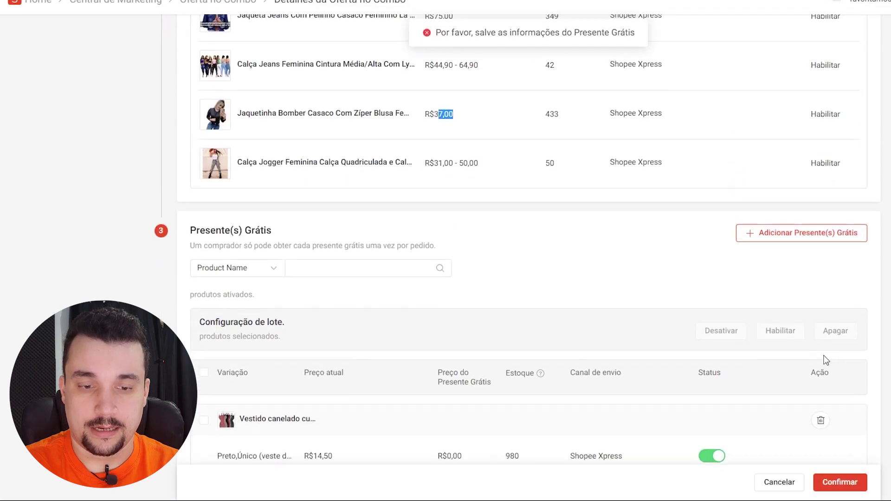
{"action": "scroll", "coordinate": [820, 358], "scroll_direction": "down", "scroll_amount": 3}
{"action": "scroll", "coordinate": [821, 148], "scroll_direction": "up", "scroll_amount": 8}
{"action": "scroll", "coordinate": [799, 316], "scroll_direction": "down", "scroll_amount": 8}
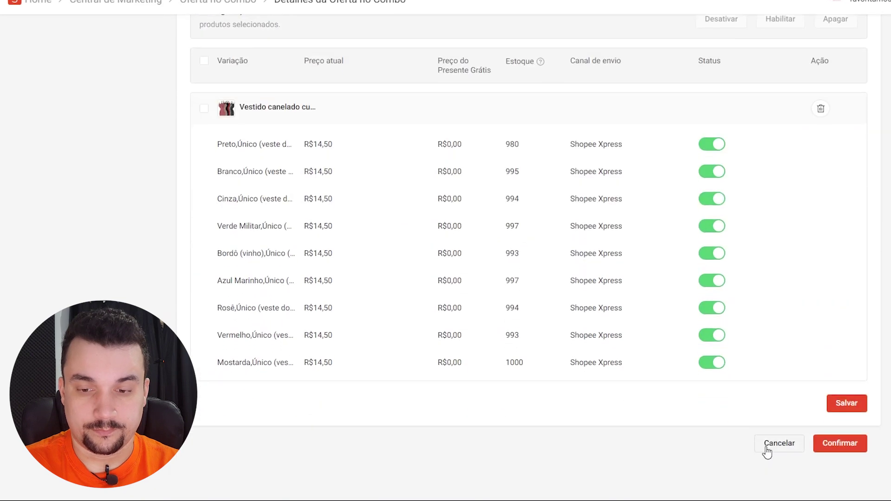
{"action": "left_click", "coordinate": [848, 405]}
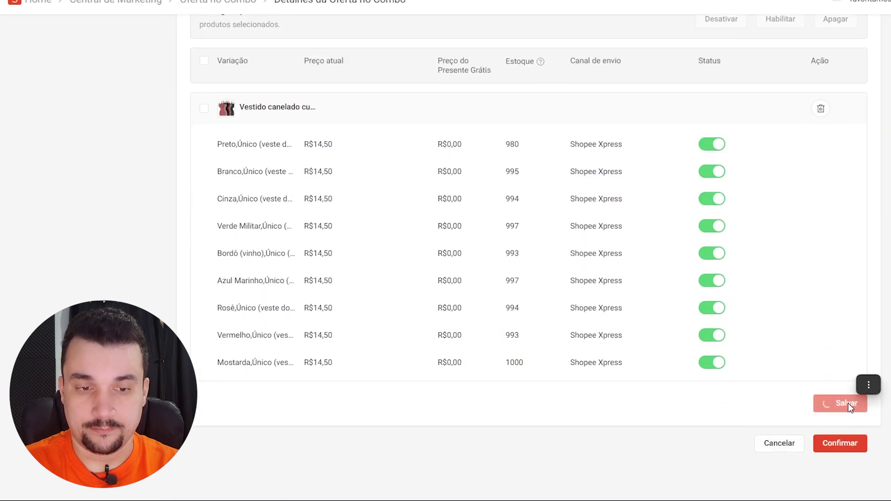
- Remove the Calça Jeans Feminina, Jaquetinha Bomber and Calça Jogger Feminina from the main products, keeping only the Jaqueta Jeans, and save the section
{"action": "scroll", "coordinate": [737, 379], "scroll_direction": "up", "scroll_amount": 7}
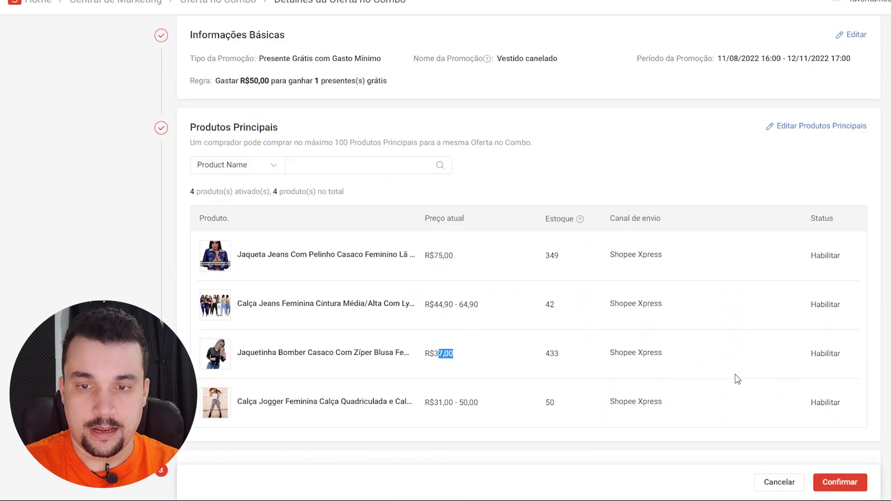
{"action": "scroll", "coordinate": [738, 379], "scroll_direction": "up", "scroll_amount": 1}
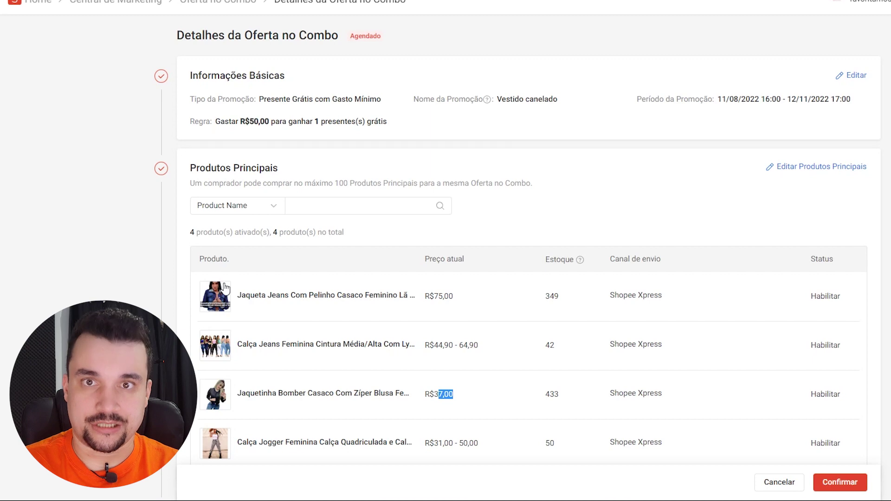
{"action": "left_click", "coordinate": [822, 173]}
{"action": "scroll", "coordinate": [837, 366], "scroll_direction": "down", "scroll_amount": 2}
{"action": "left_click", "coordinate": [820, 319]}
{"action": "left_click", "coordinate": [594, 269]}
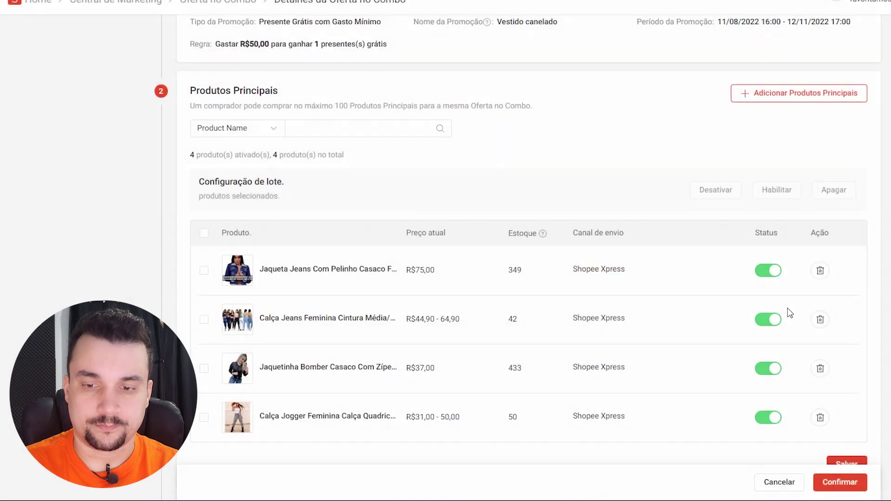
{"action": "left_click", "coordinate": [819, 319]}
{"action": "left_click", "coordinate": [610, 271]}
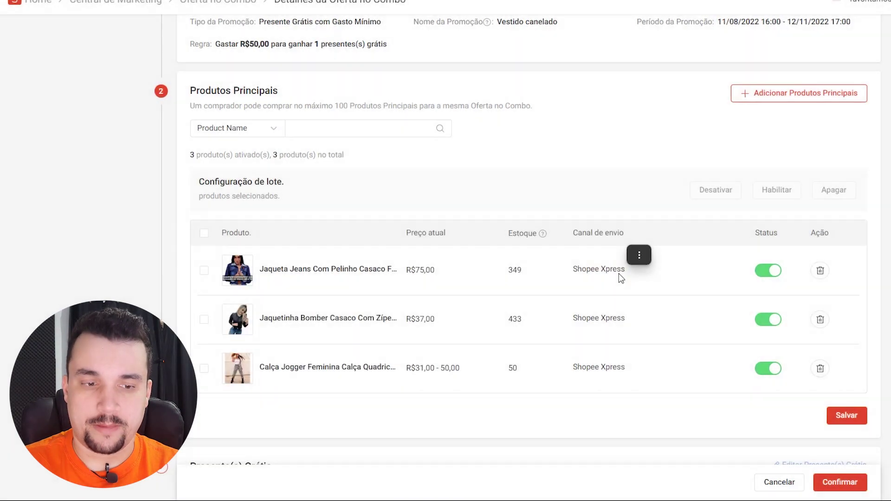
{"action": "left_click", "coordinate": [819, 319]}
{"action": "left_click", "coordinate": [606, 271]}
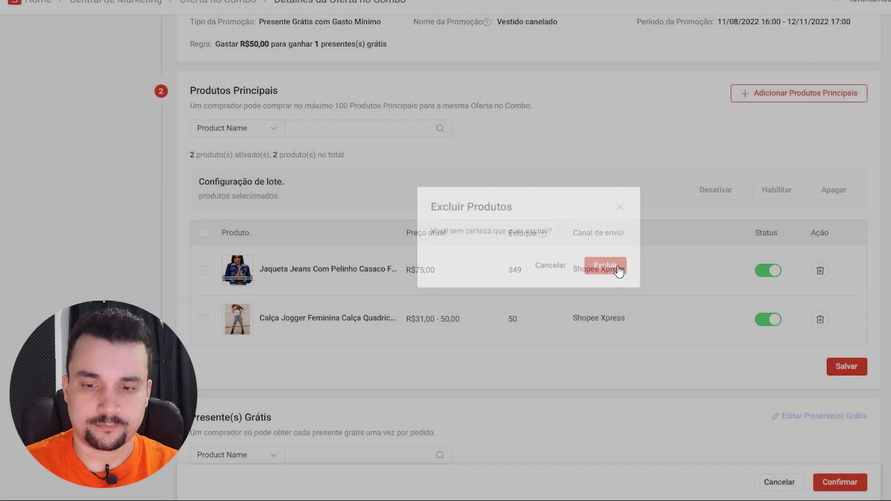
{"action": "left_click", "coordinate": [845, 319]}
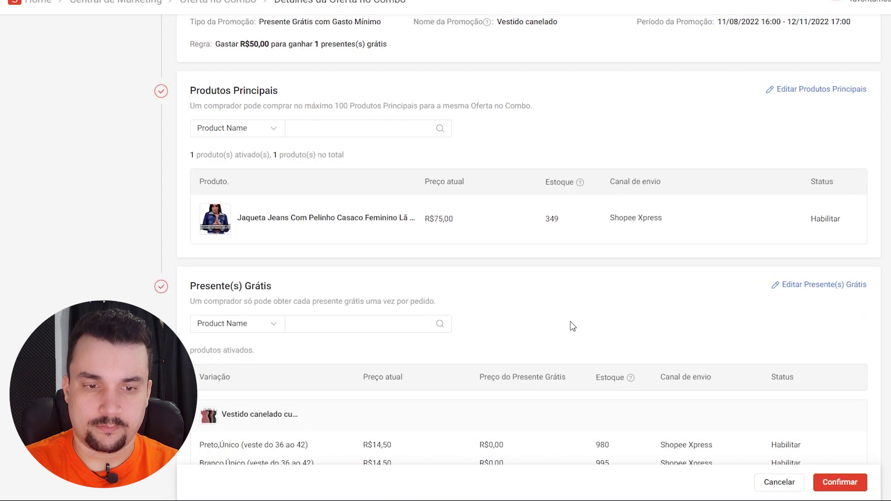
- Set the promotion rule's minimum spend to R$75 in the basic information and save it
{"action": "left_click_drag", "start_coordinate": [454, 219], "coordinate": [436, 216]}
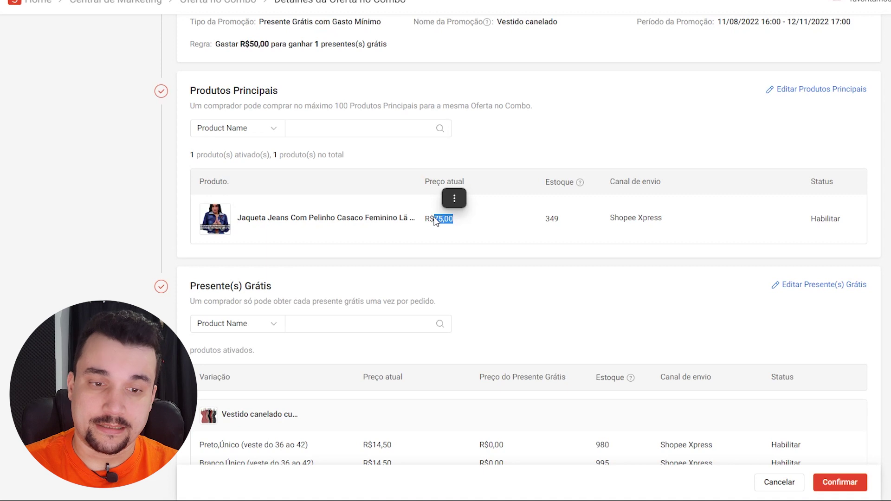
{"action": "scroll", "coordinate": [683, 216], "scroll_direction": "up", "scroll_amount": 2}
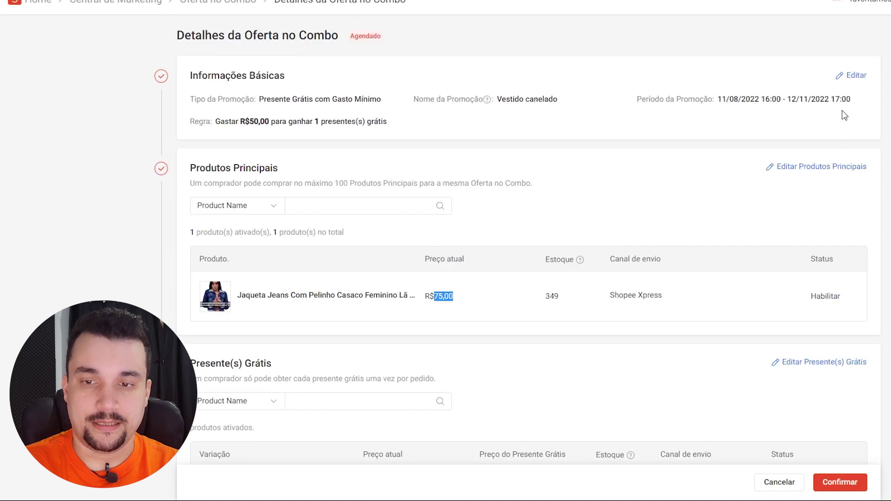
{"action": "left_click", "coordinate": [850, 79]}
{"action": "left_click_drag", "start_coordinate": [386, 261], "coordinate": [332, 264]}
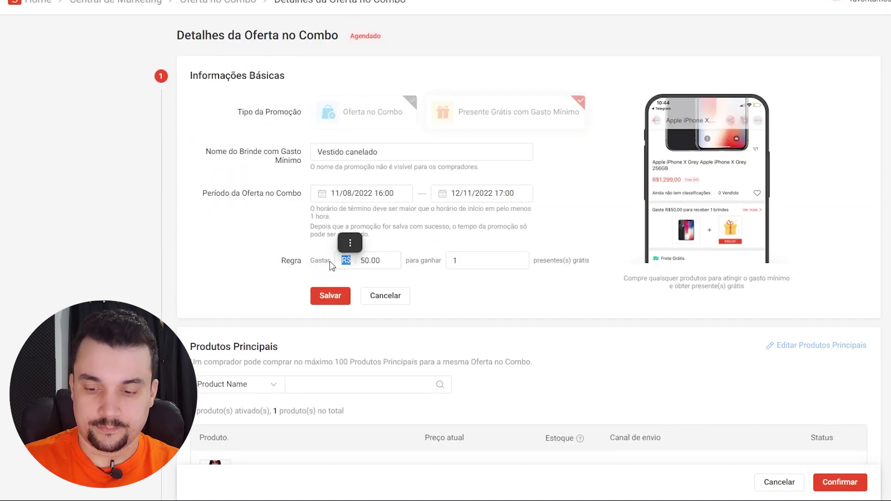
{"action": "double_click", "coordinate": [369, 260]}
{"action": "type", "text": "75"}
{"action": "left_click", "coordinate": [340, 295]}
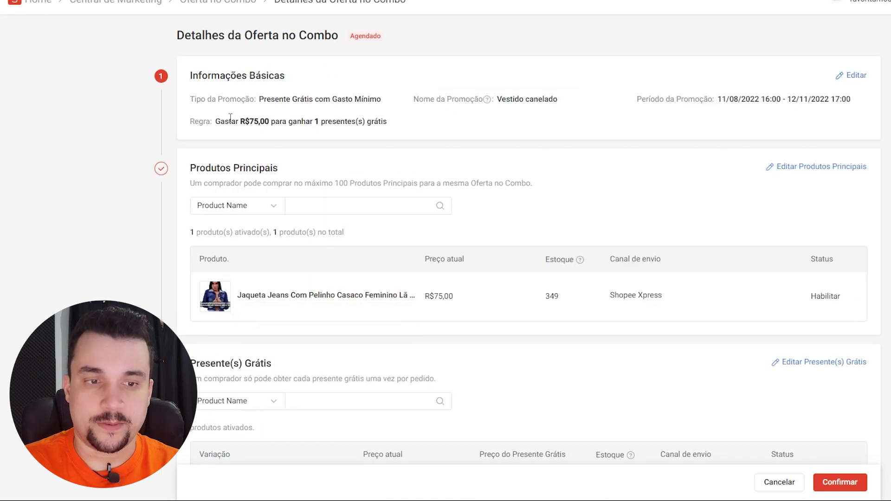
- Review the promotion's spending rule, the remaining main product and the free gift's variations and prices
{"action": "left_click_drag", "start_coordinate": [220, 121], "coordinate": [260, 123]}
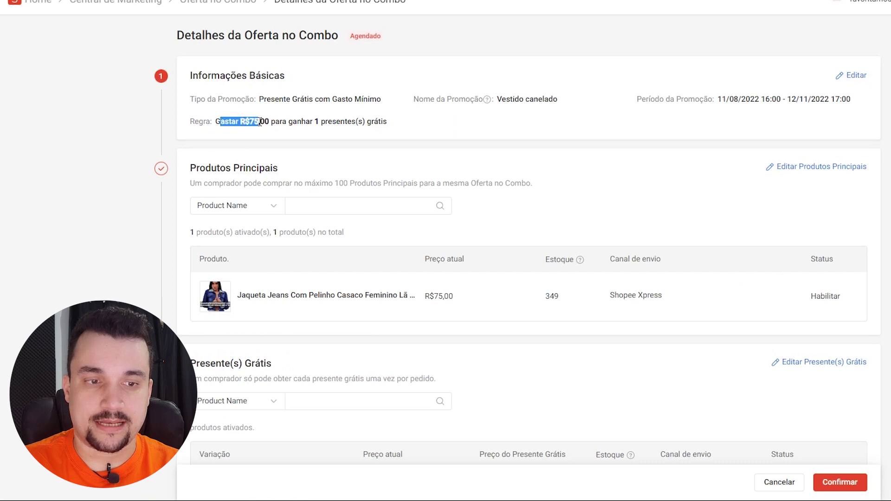
{"action": "left_click_drag", "start_coordinate": [315, 121], "coordinate": [363, 122]}
{"action": "scroll", "coordinate": [310, 340], "scroll_direction": "down", "scroll_amount": 2}
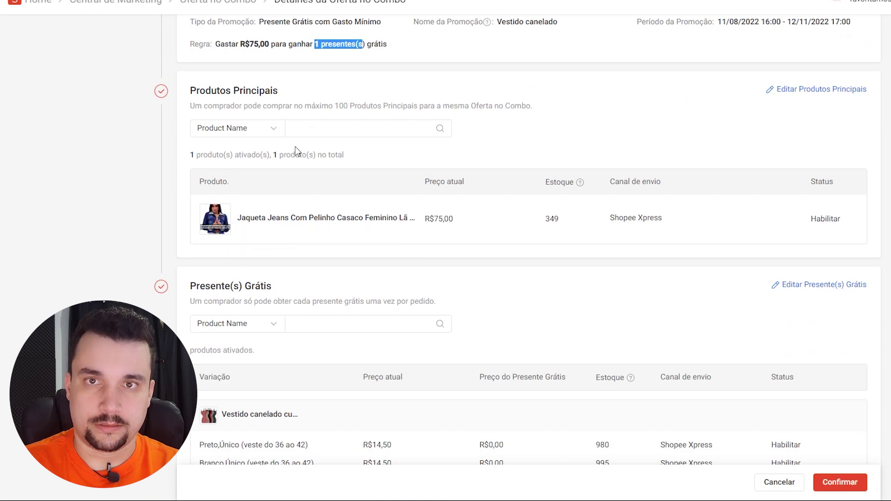
{"action": "scroll", "coordinate": [205, 340], "scroll_direction": "down", "scroll_amount": 3}
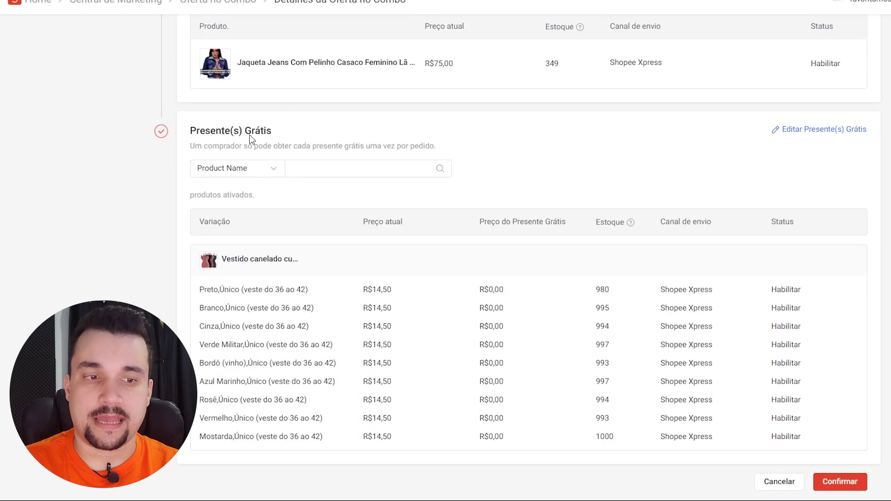
{"action": "scroll", "coordinate": [254, 305], "scroll_direction": "down", "scroll_amount": 1}
{"action": "scroll", "coordinate": [320, 338], "scroll_direction": "up", "scroll_amount": 4}
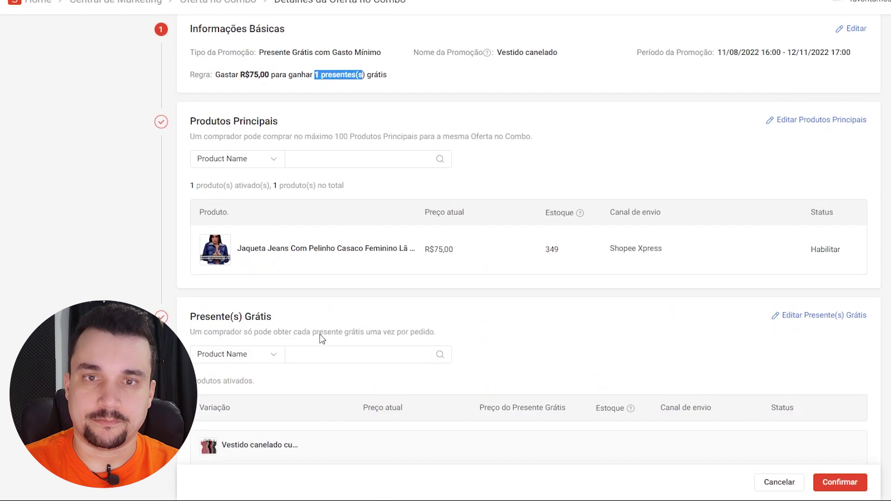
{"action": "scroll", "coordinate": [322, 339], "scroll_direction": "up", "scroll_amount": 1}
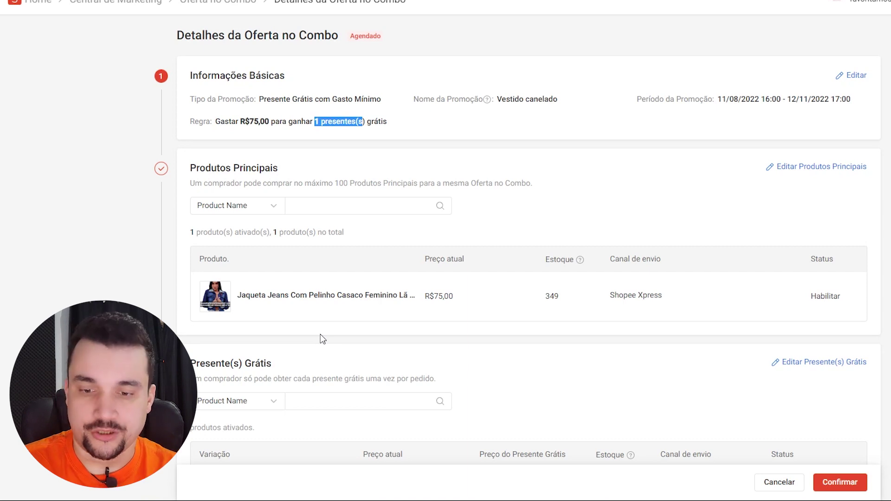
{"action": "left_click", "coordinate": [320, 334]}
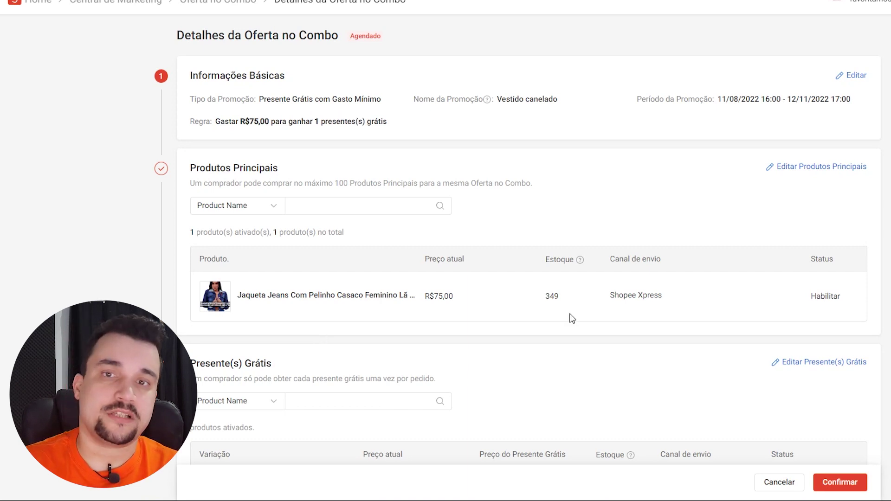